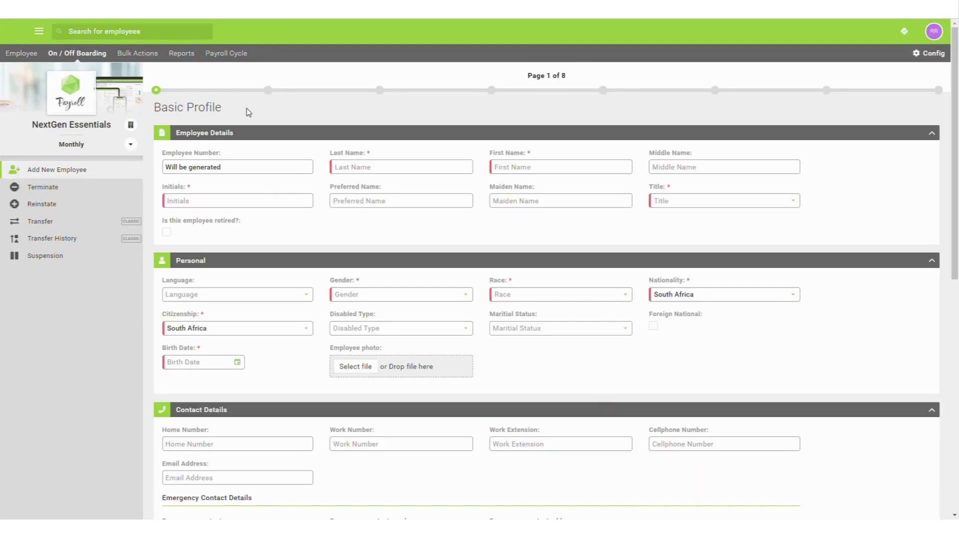
- Enter the employee's last name, first name and initials, and set title Miss, gender Female, race White
left_click(407, 173)
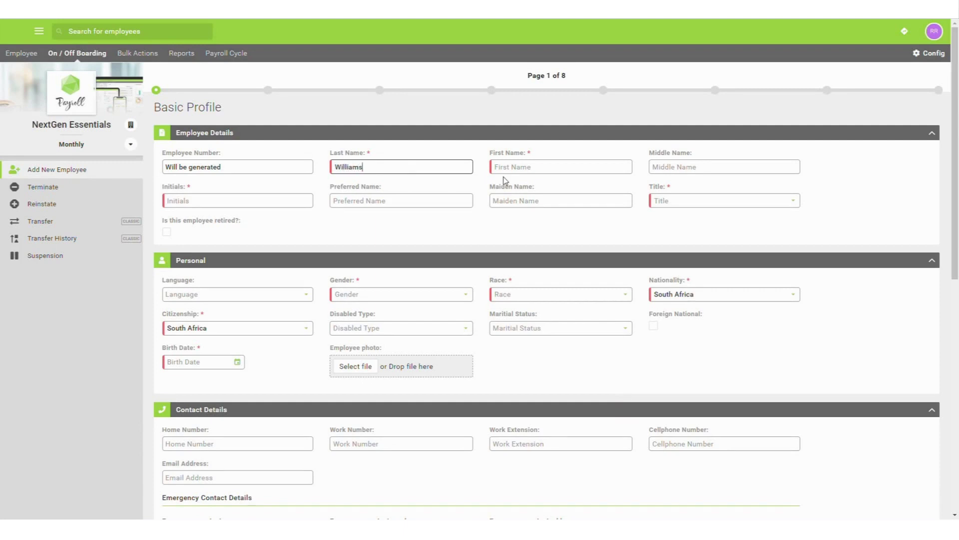
left_click(547, 174)
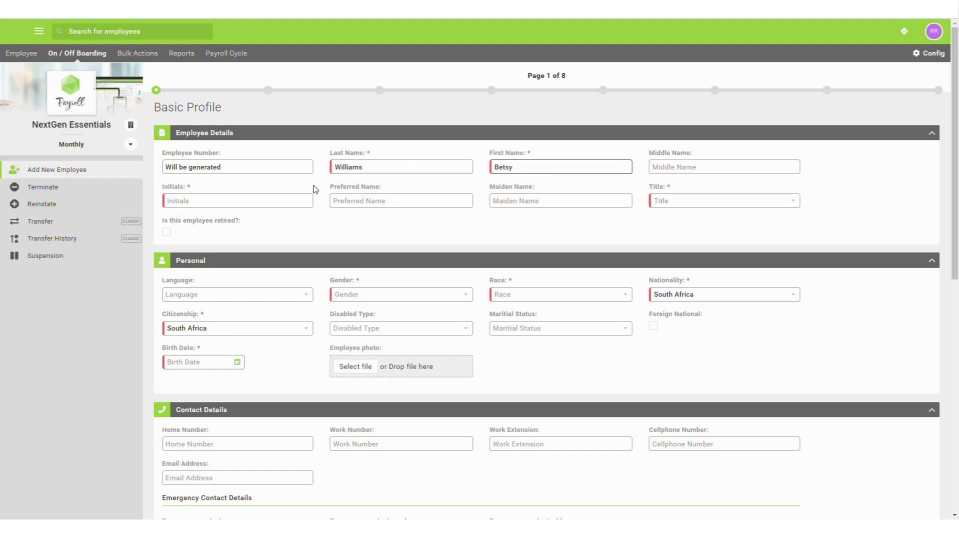
left_click(293, 202)
type("BW")
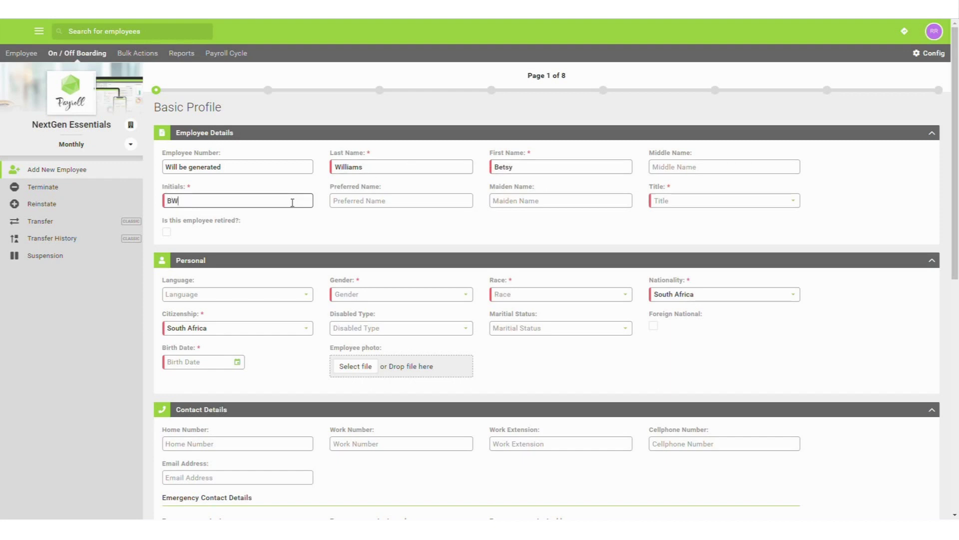
left_click(691, 202)
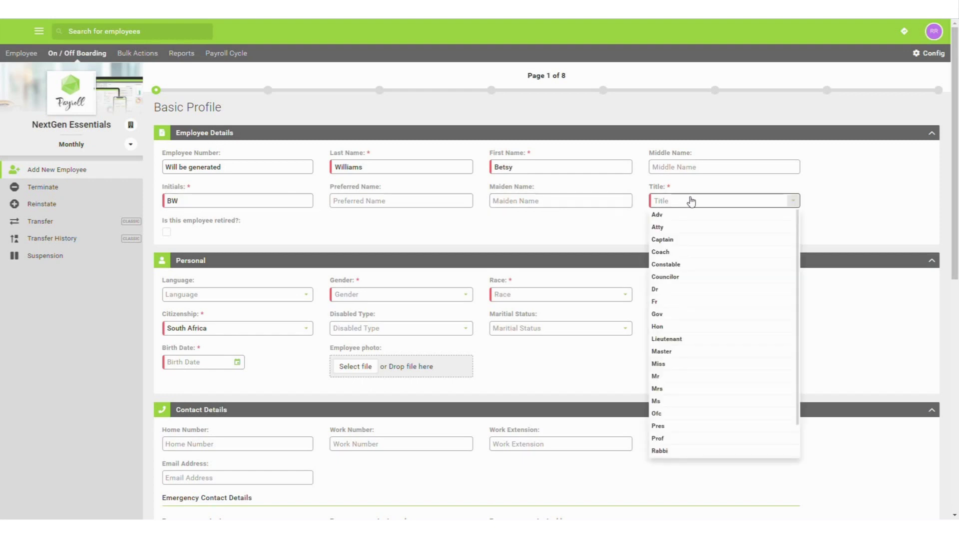
left_click(689, 364)
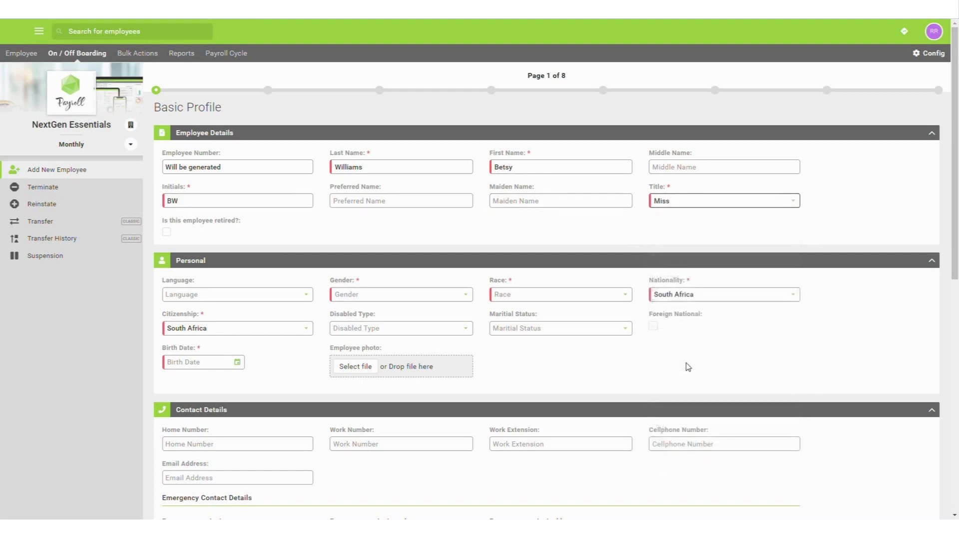
left_click(463, 296)
left_click(463, 309)
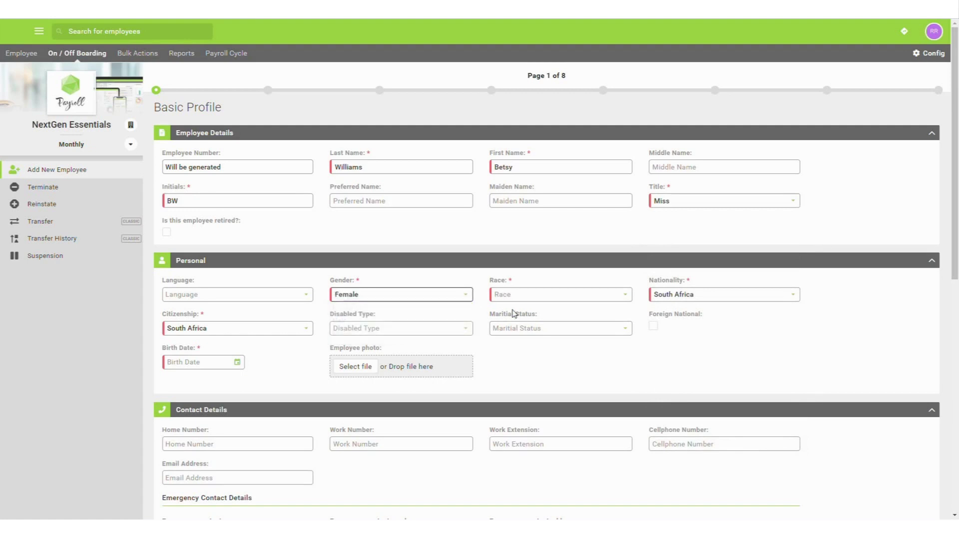
left_click(626, 296)
left_click(608, 358)
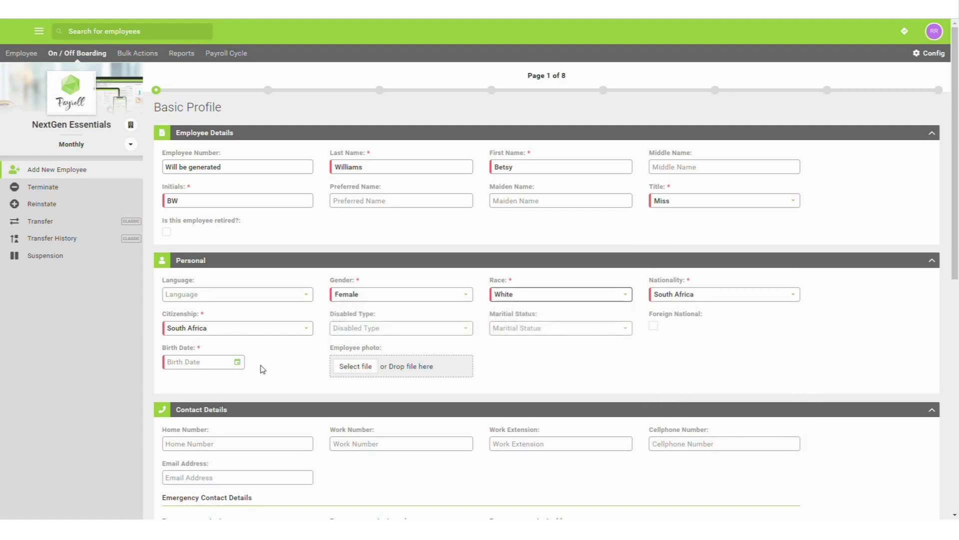
left_click(242, 364)
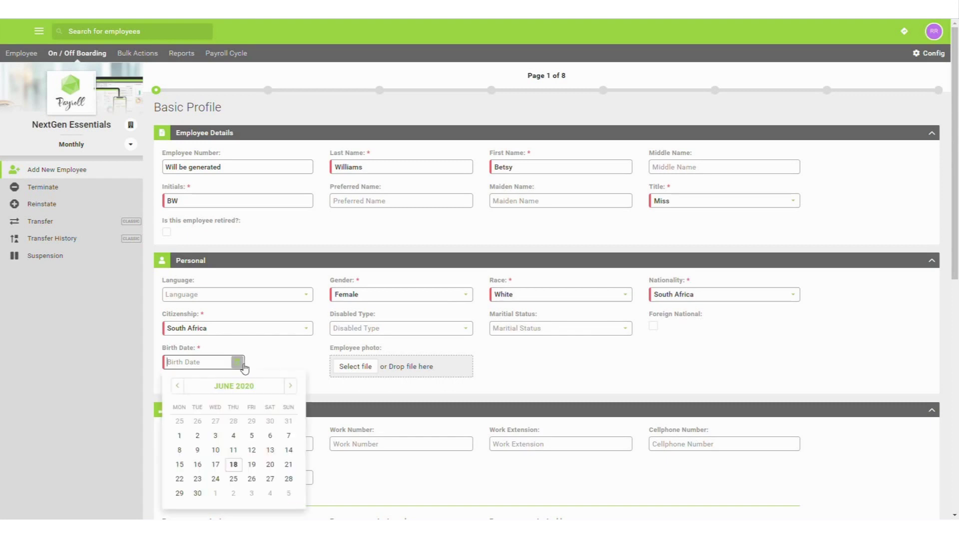
left_click(242, 393)
left_click(242, 390)
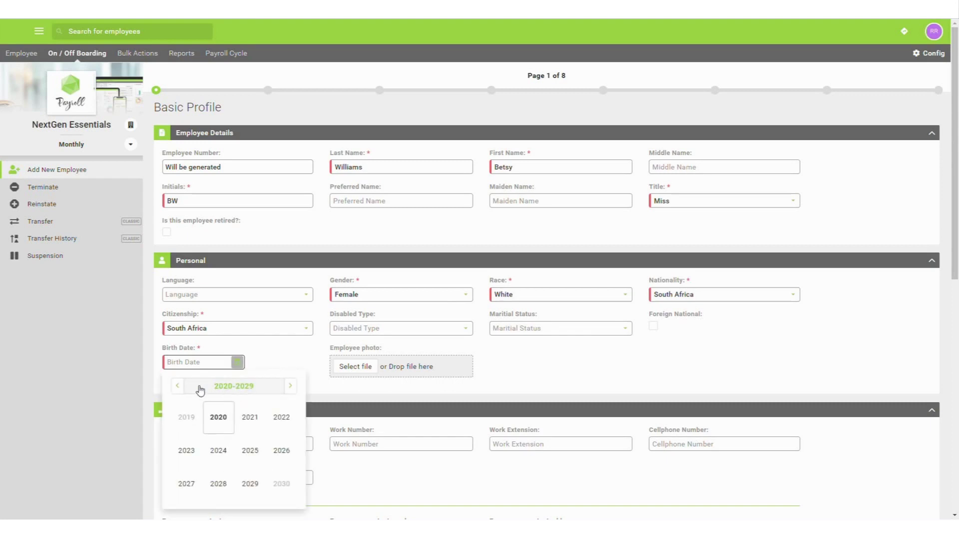
left_click(183, 385)
left_click(184, 386)
left_click(184, 386)
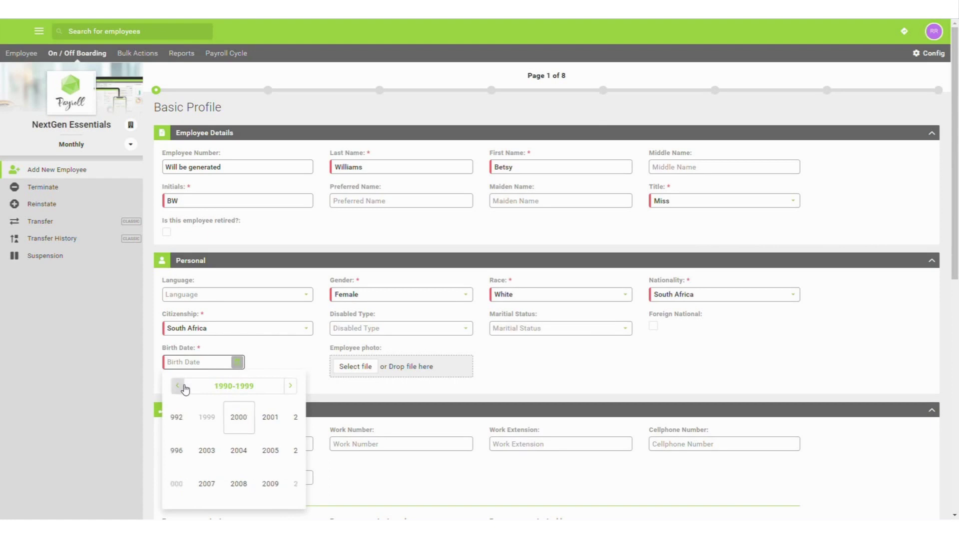
left_click(184, 386)
left_click(221, 460)
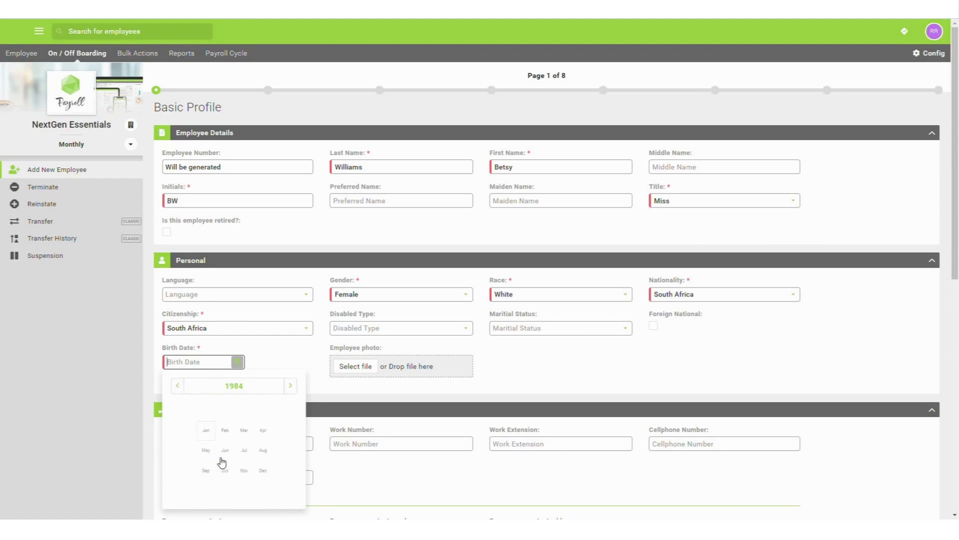
left_click(251, 420)
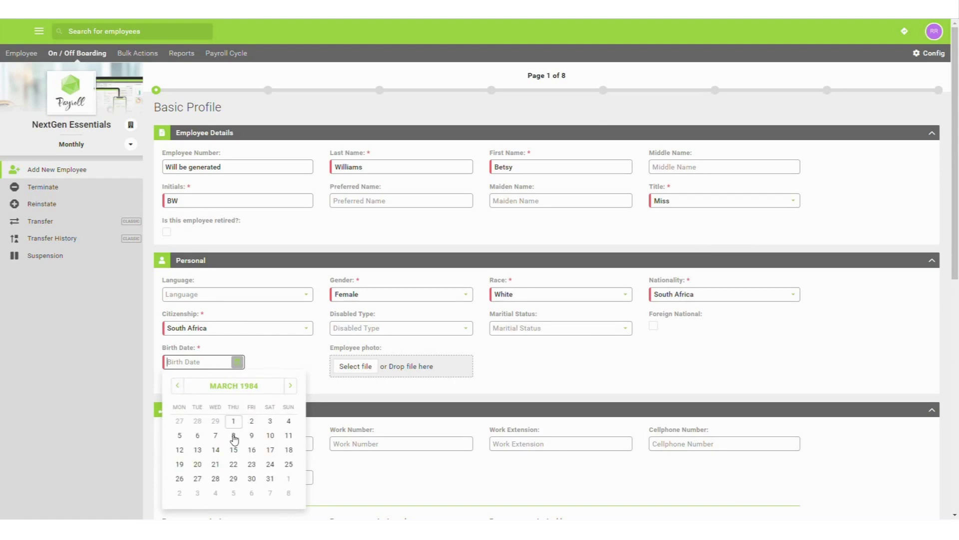
left_click(233, 436)
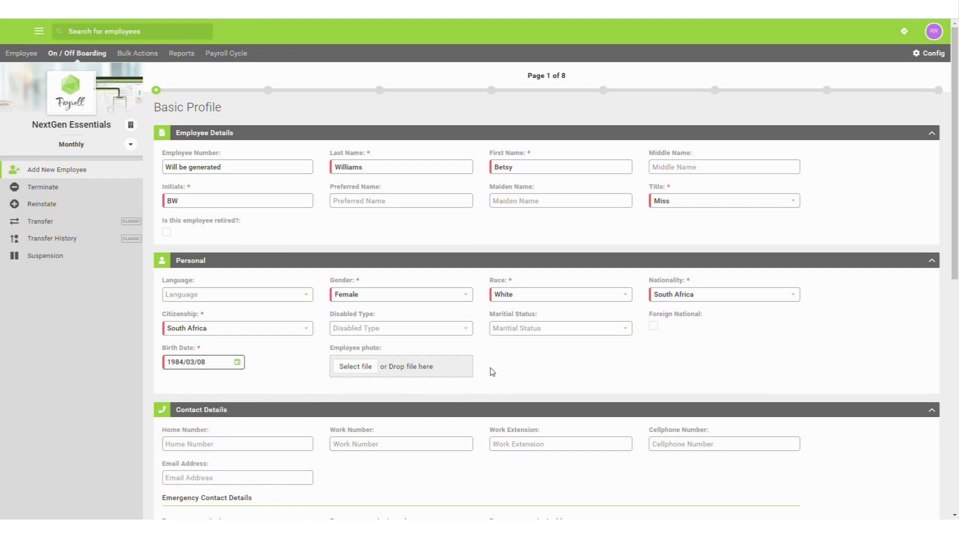
- Enter the employee's work number, physical street name, city and postal code
scroll(492, 372, "down", 5)
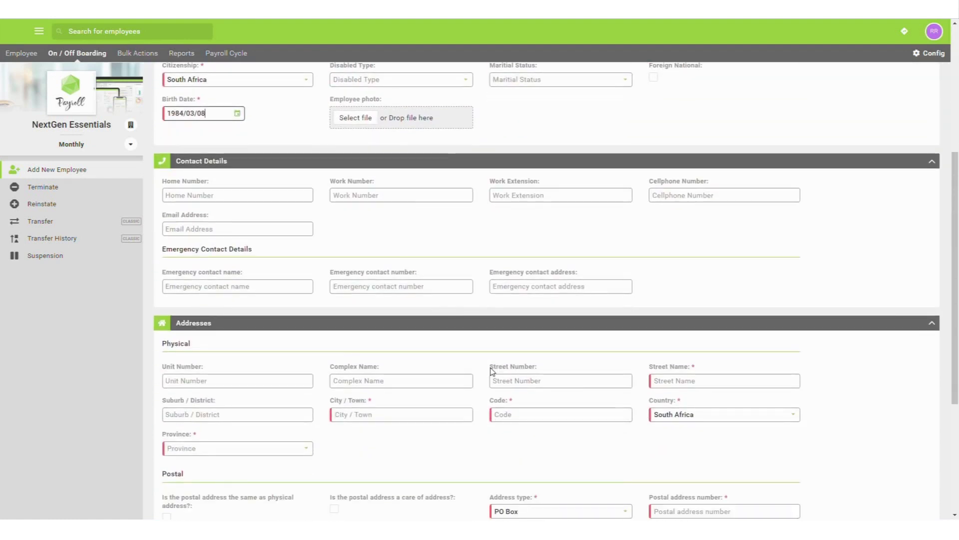
left_click(405, 199)
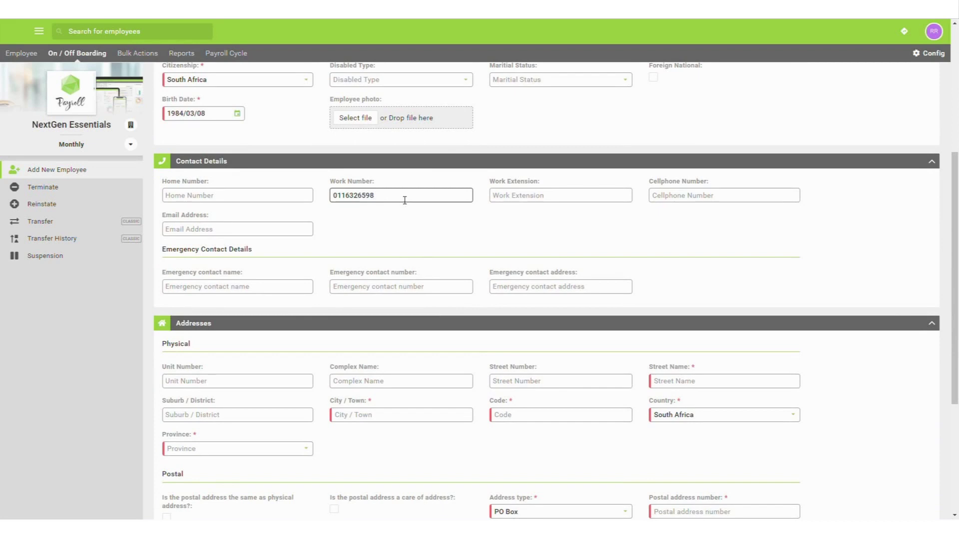
scroll(405, 200, "down", 2)
left_click(685, 282)
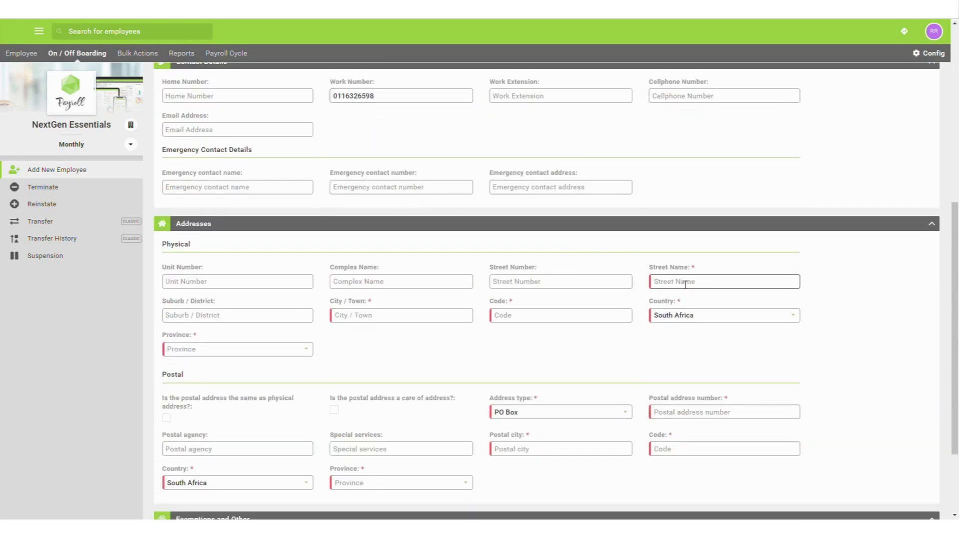
type("Victoria Street")
left_click(462, 316)
type("Johannesburg")
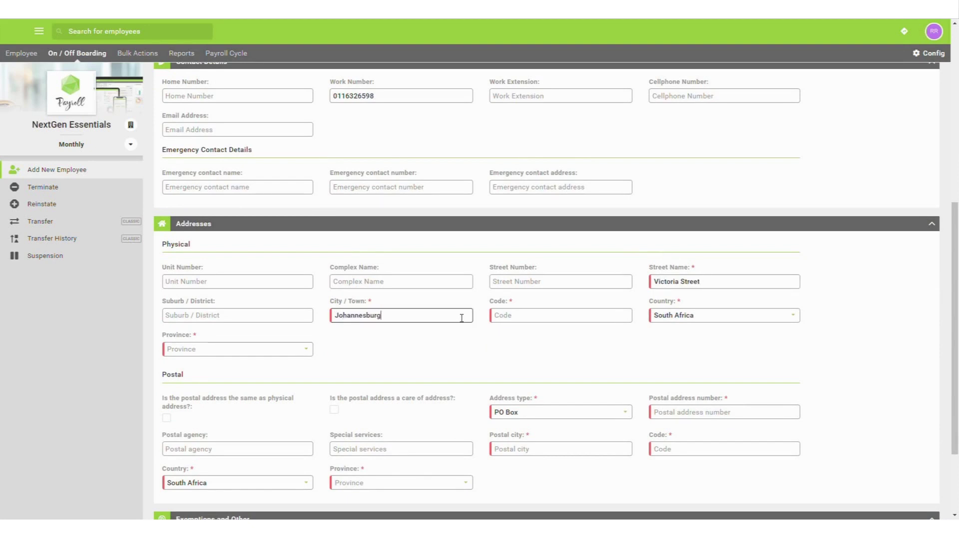
left_click(515, 316)
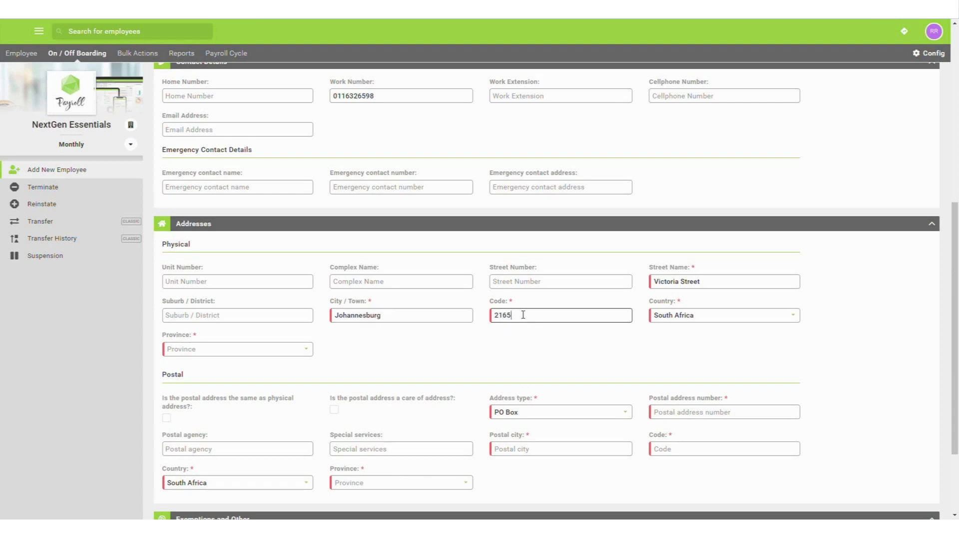
- Set the province to Gauteng and mark the postal address as same as physical
left_click(312, 349)
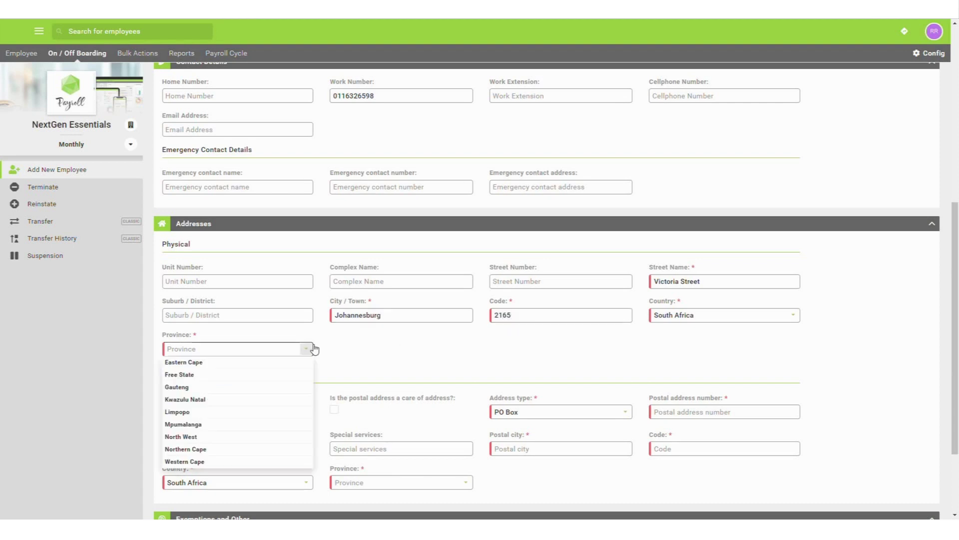
left_click(283, 387)
scroll(338, 368, "down", 2)
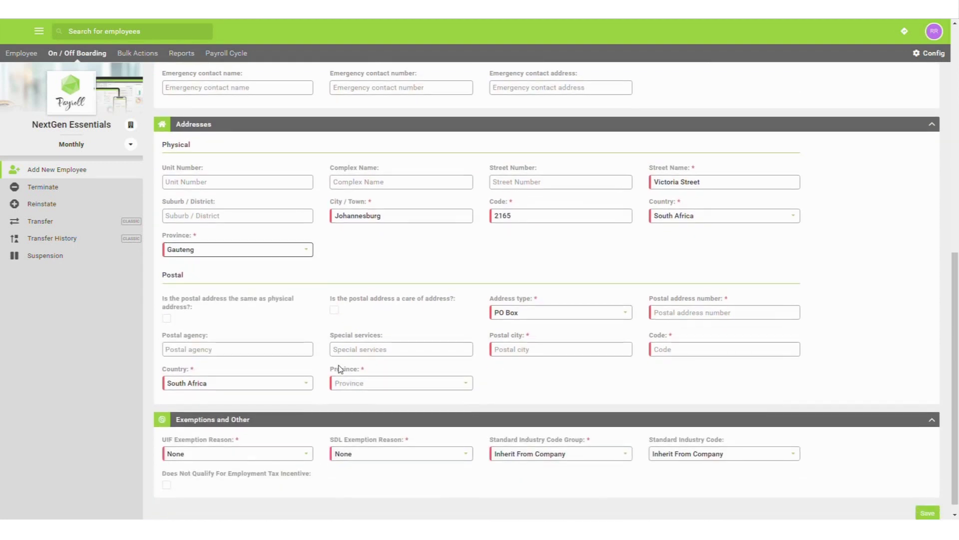
left_click(167, 319)
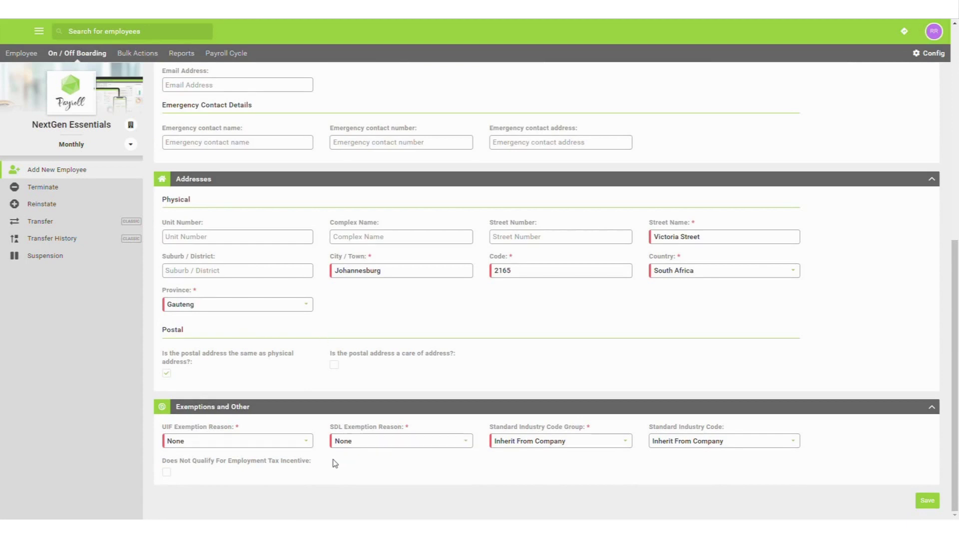
- Save the basic profile and set group join and employment dates to 2020/06/01
left_click(929, 501)
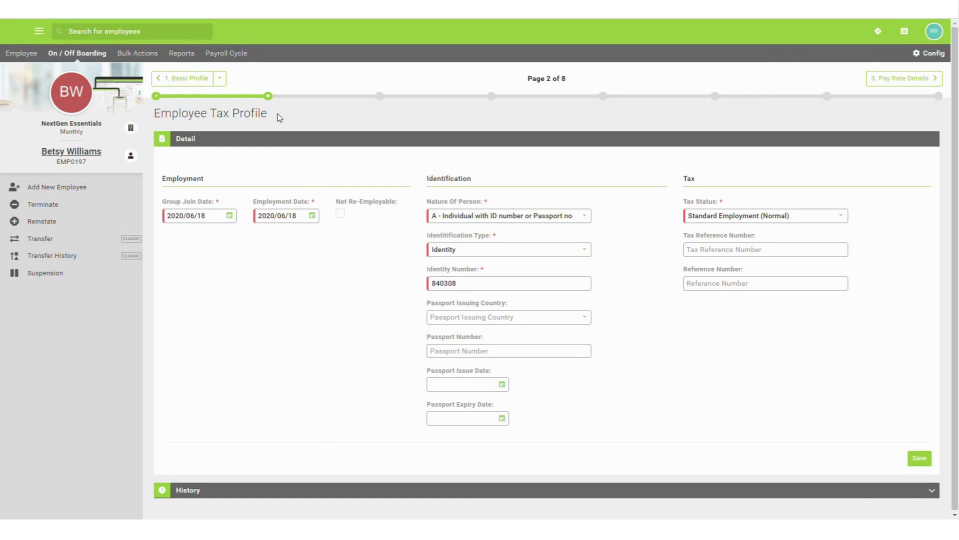
left_click(235, 216)
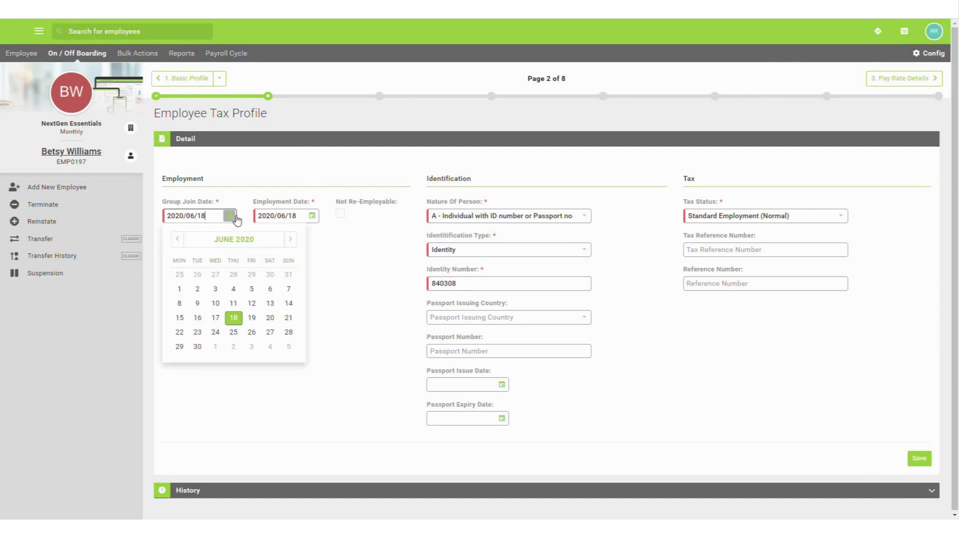
left_click(180, 290)
left_click(312, 216)
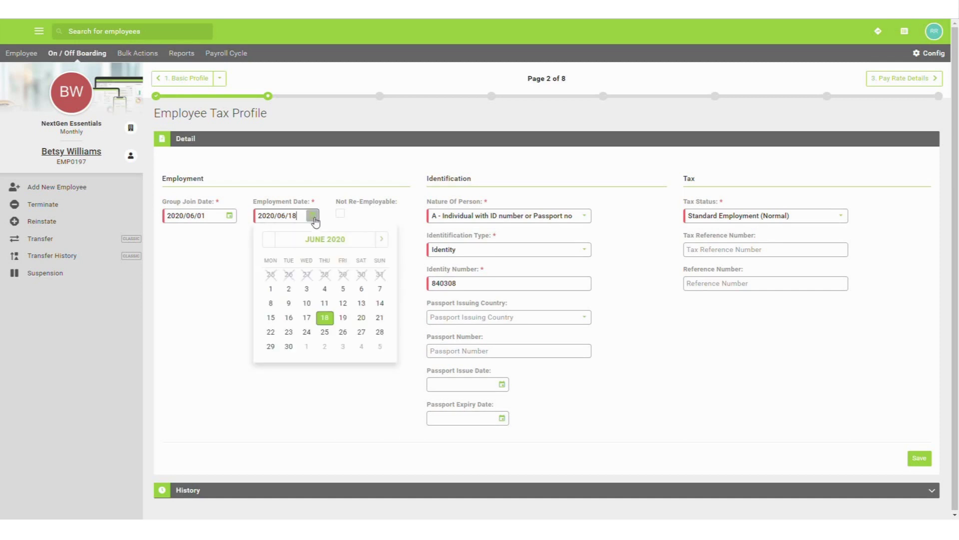
left_click(269, 290)
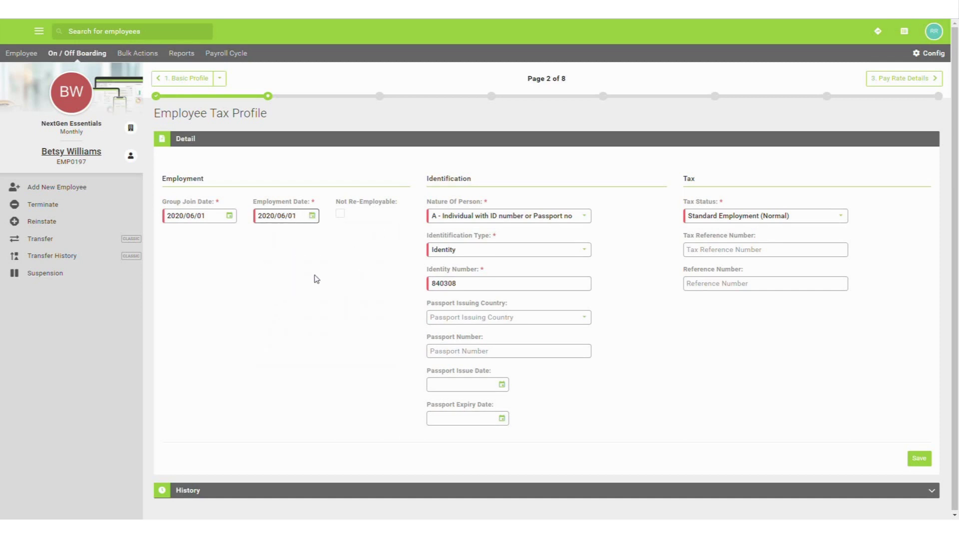
- Set nature of person to B (individual without ID or passport) and save the tax profile
left_click(549, 220)
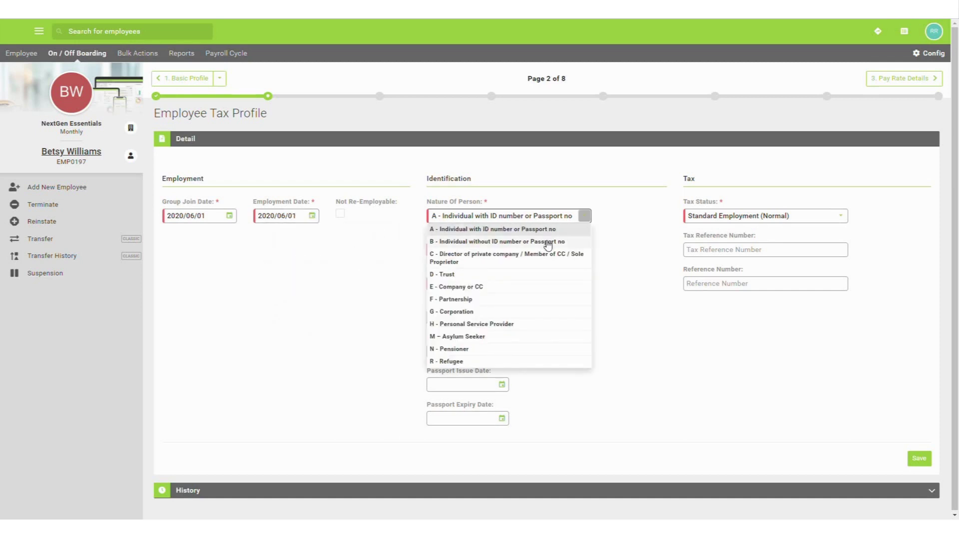
left_click(547, 242)
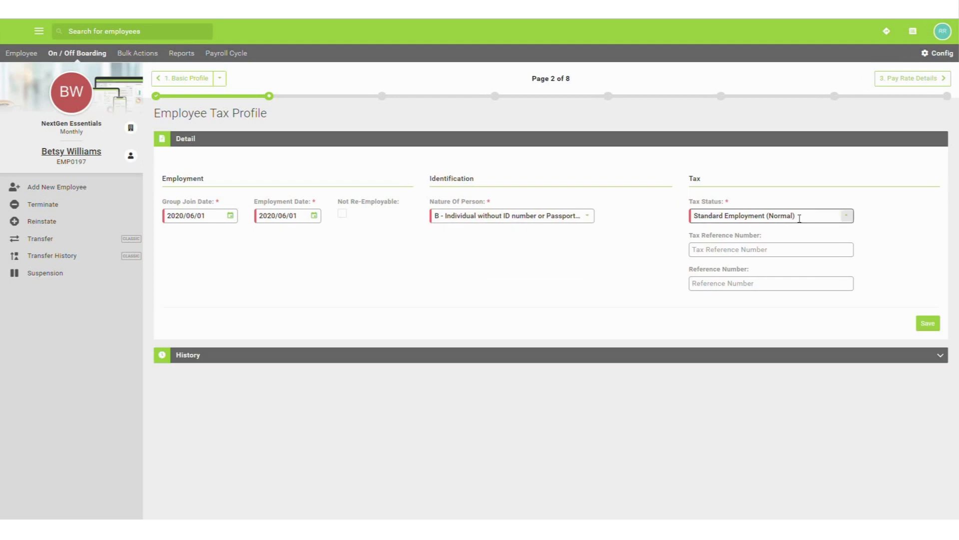
left_click(938, 325)
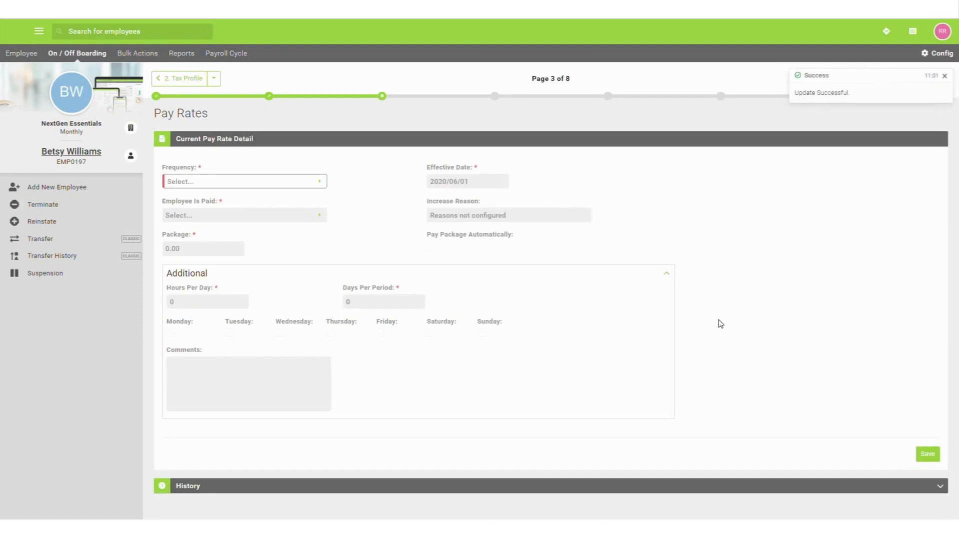
- Set a Monthly pay frequency with a 35000.00 package and save the pay rate
left_click(319, 182)
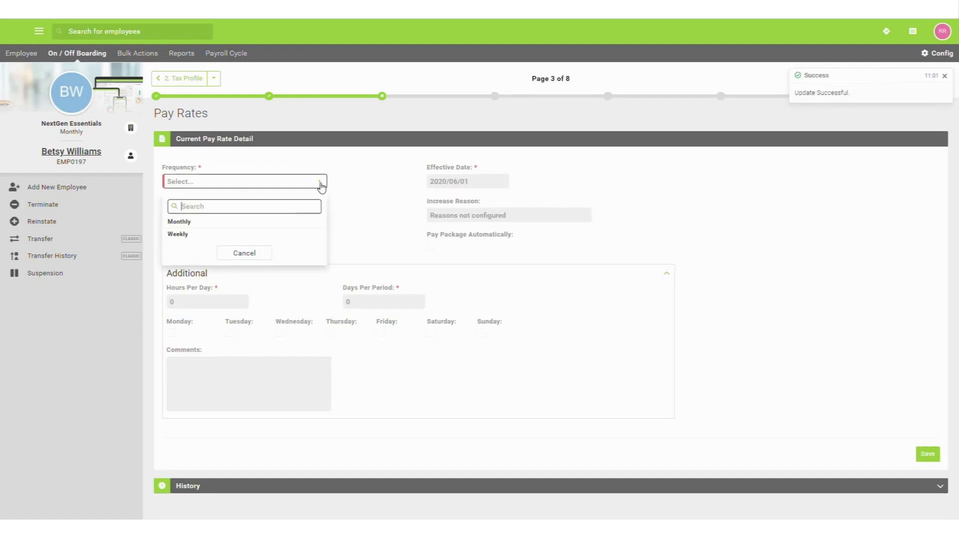
left_click(310, 222)
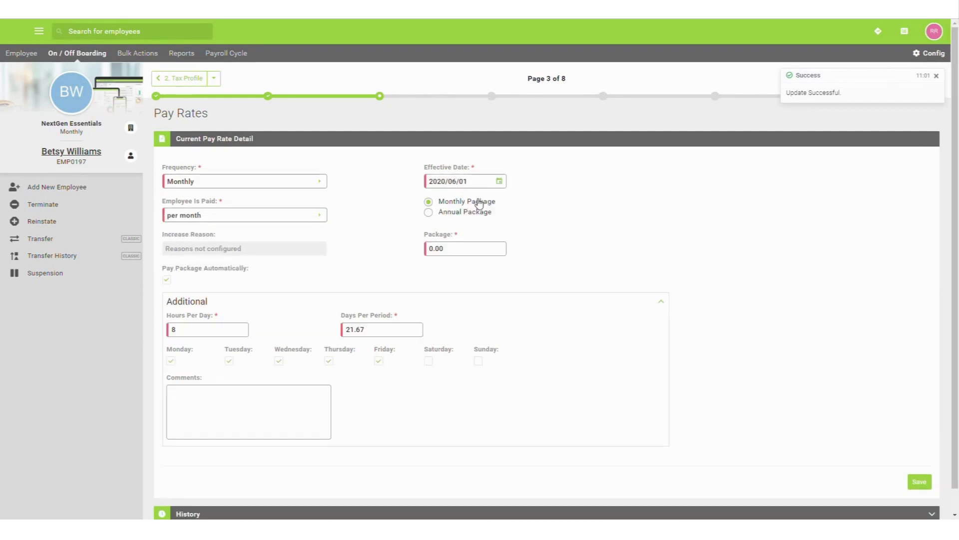
left_click(454, 249)
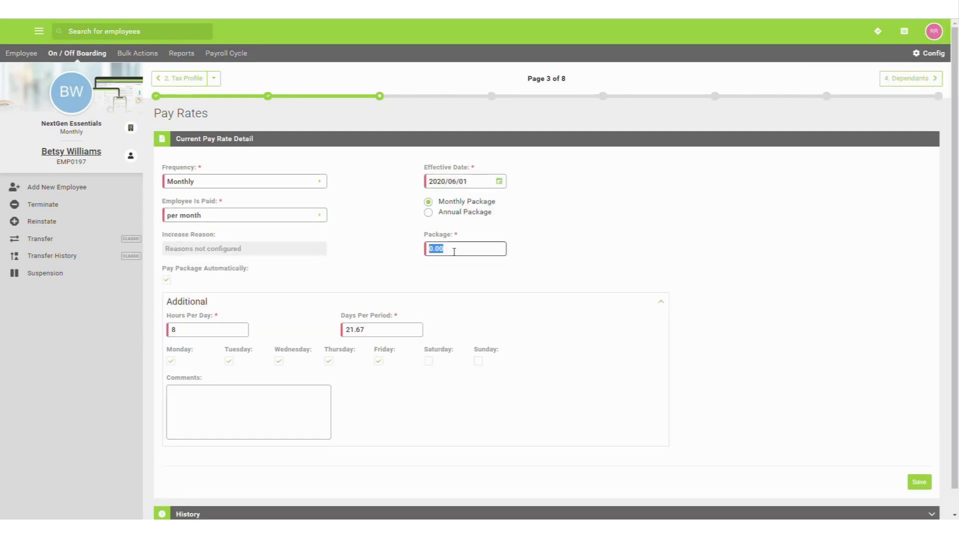
type("3500")
left_click(928, 483)
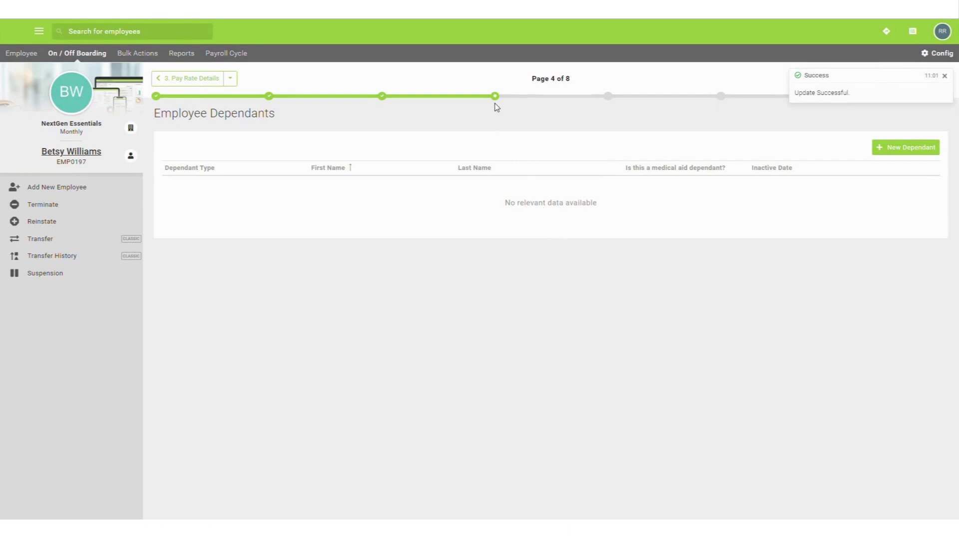
- Add a new Child dependant effective 2020/06/01 and enter the child's first and last names
left_click(897, 149)
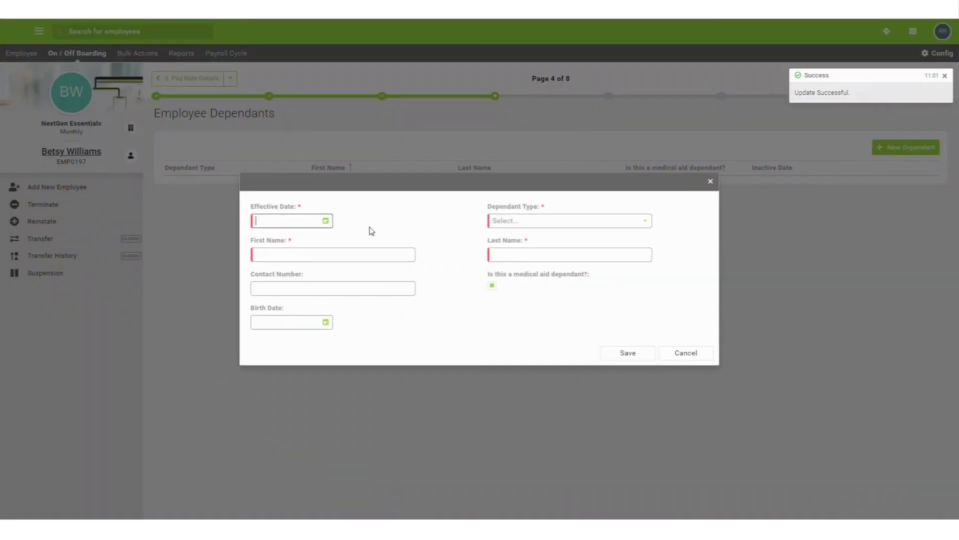
left_click(326, 220)
left_click(268, 293)
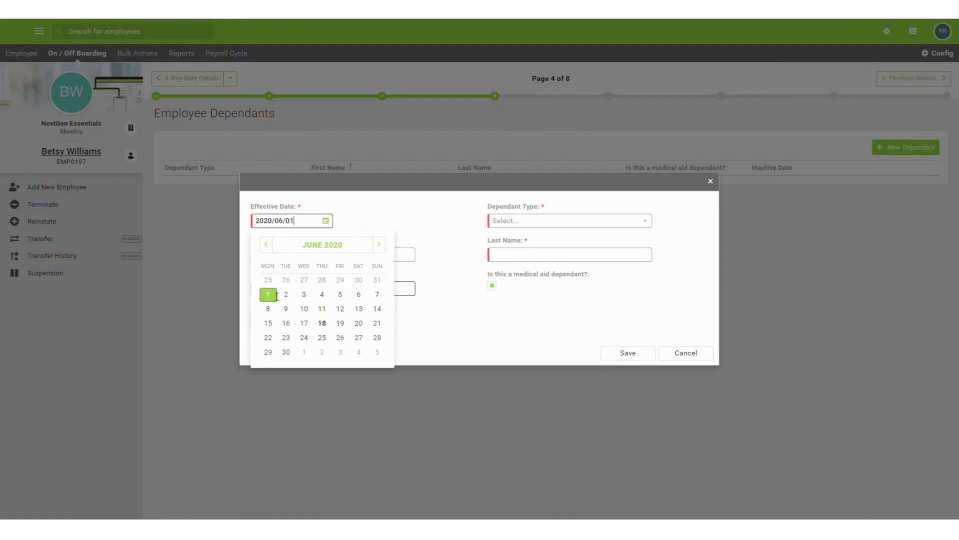
left_click(520, 223)
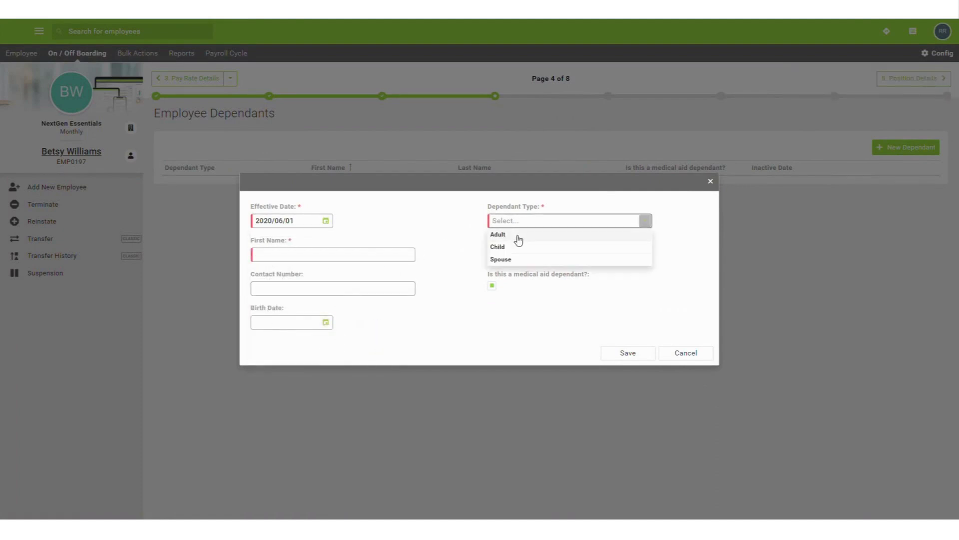
left_click(511, 247)
left_click(393, 239)
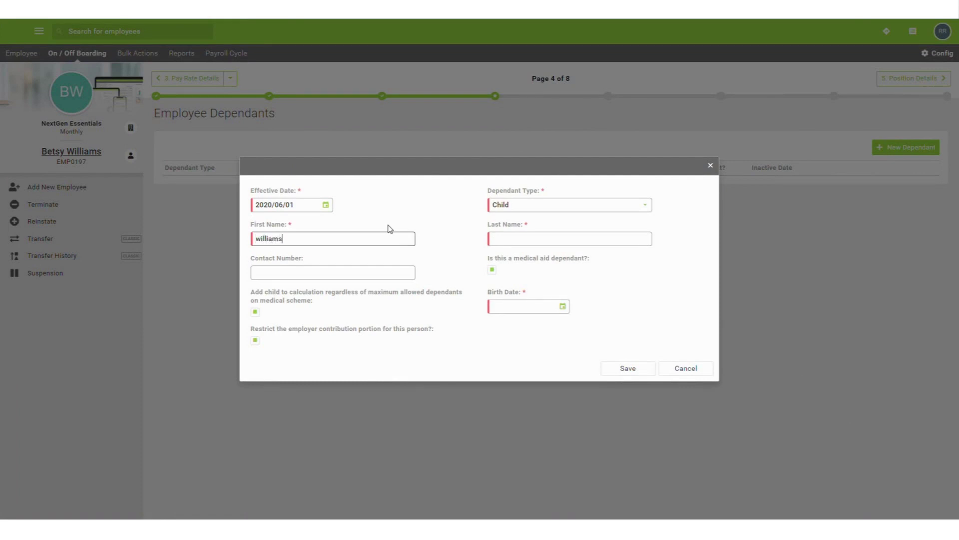
left_click(505, 240)
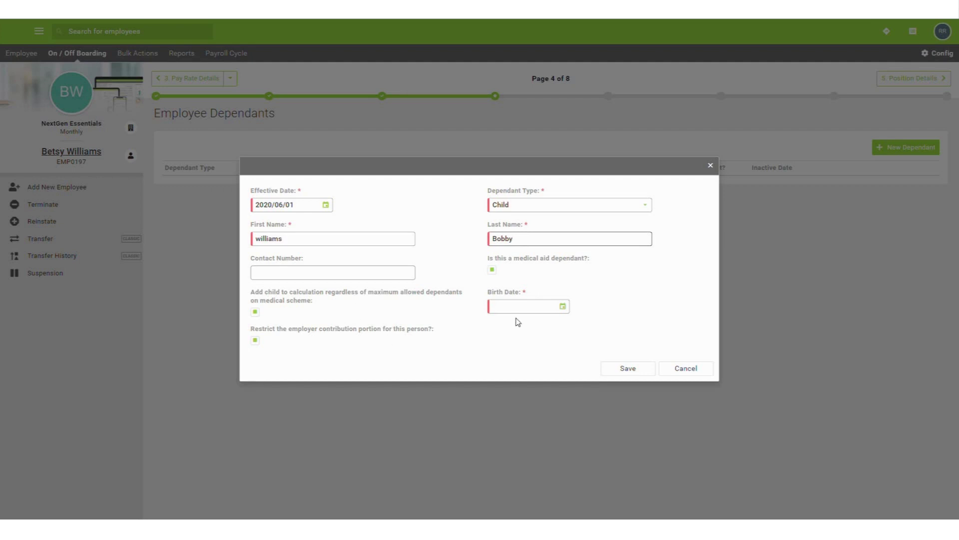
left_click(563, 306)
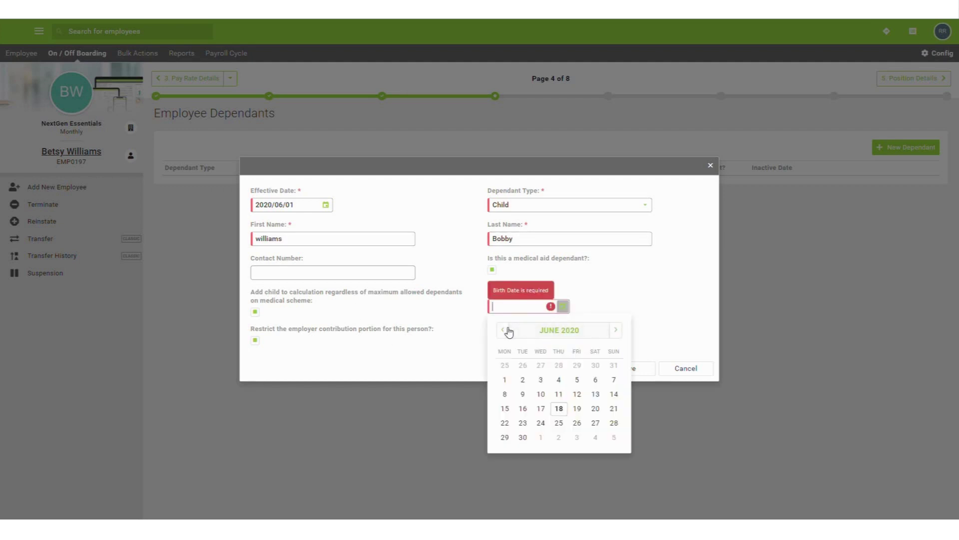
left_click(504, 331)
left_click(504, 331)
left_click(505, 332)
left_click(504, 332)
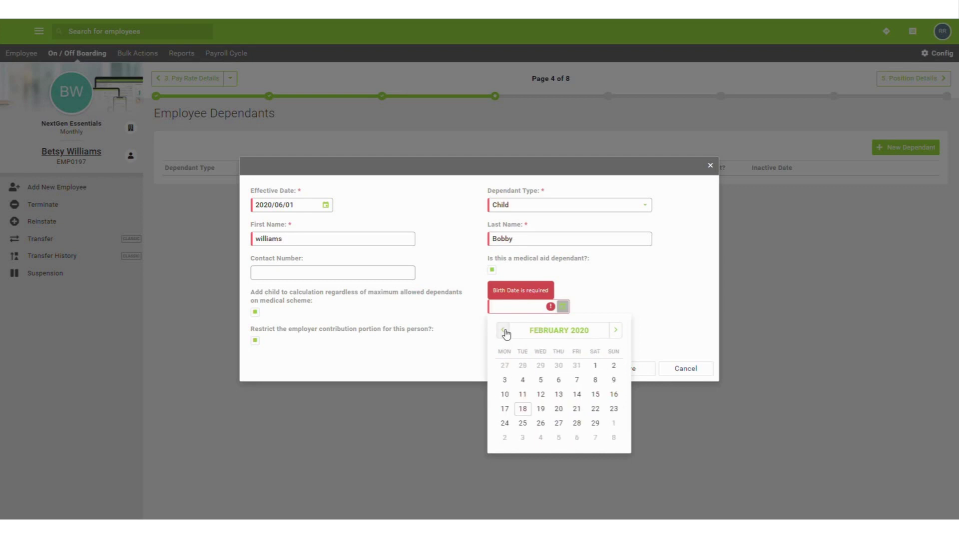
left_click(534, 379)
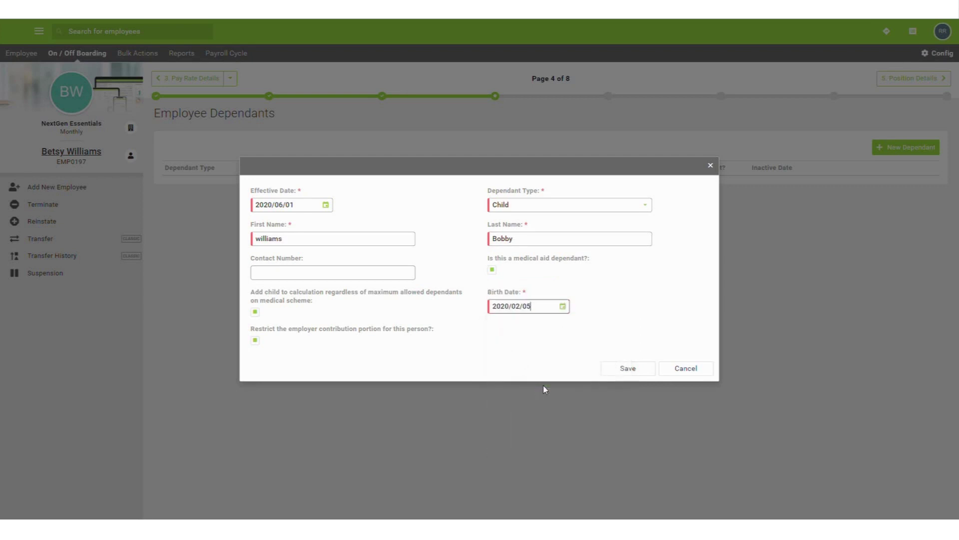
left_click(626, 370)
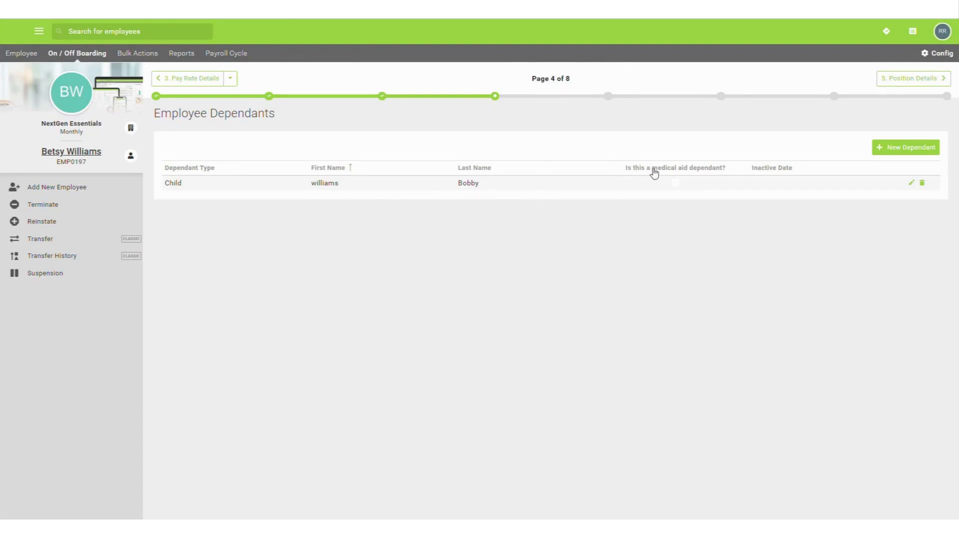
- Set the position to Actor (ACT) in Camera, Johannesburg pay point, region Gauteng (South)
left_click(888, 84)
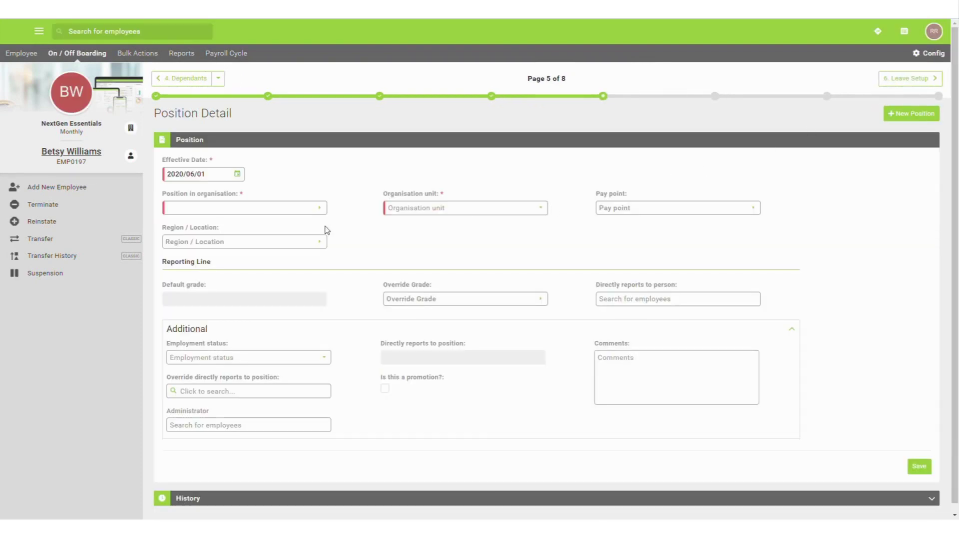
left_click(294, 207)
left_click(280, 249)
left_click(434, 214)
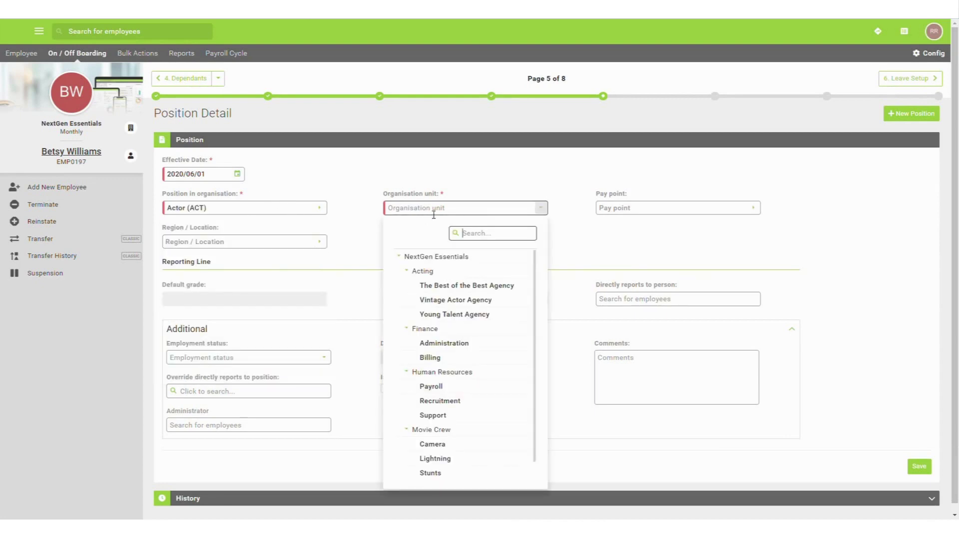
left_click(449, 443)
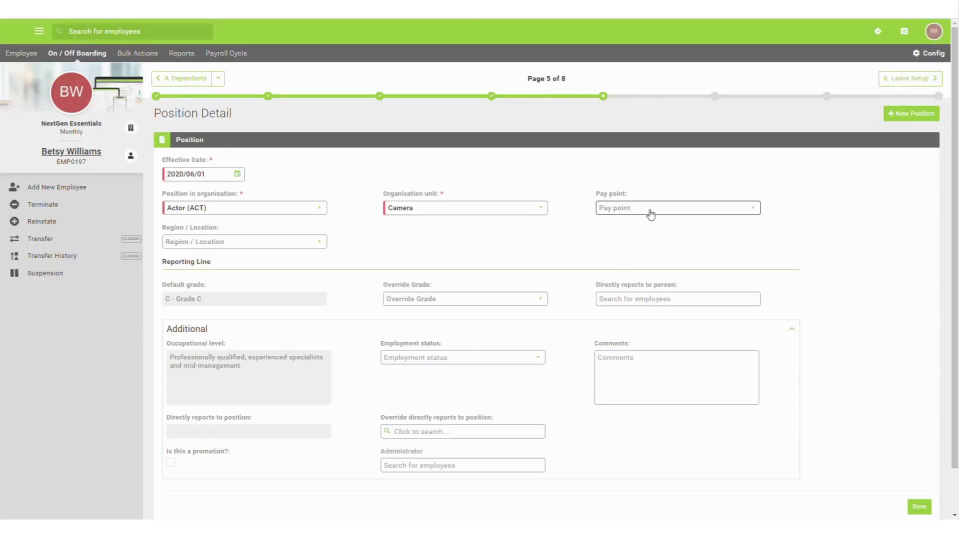
left_click(648, 208)
left_click(642, 260)
left_click(319, 244)
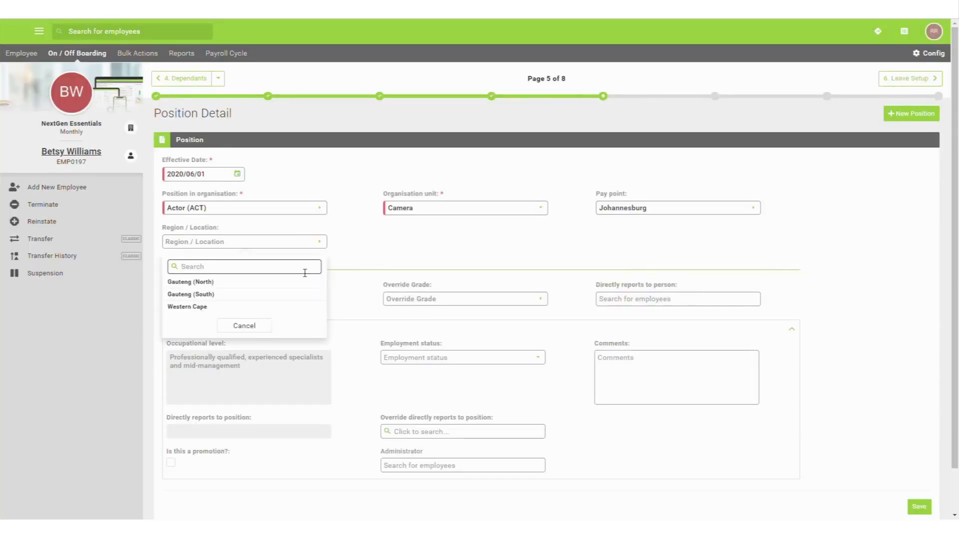
left_click(299, 295)
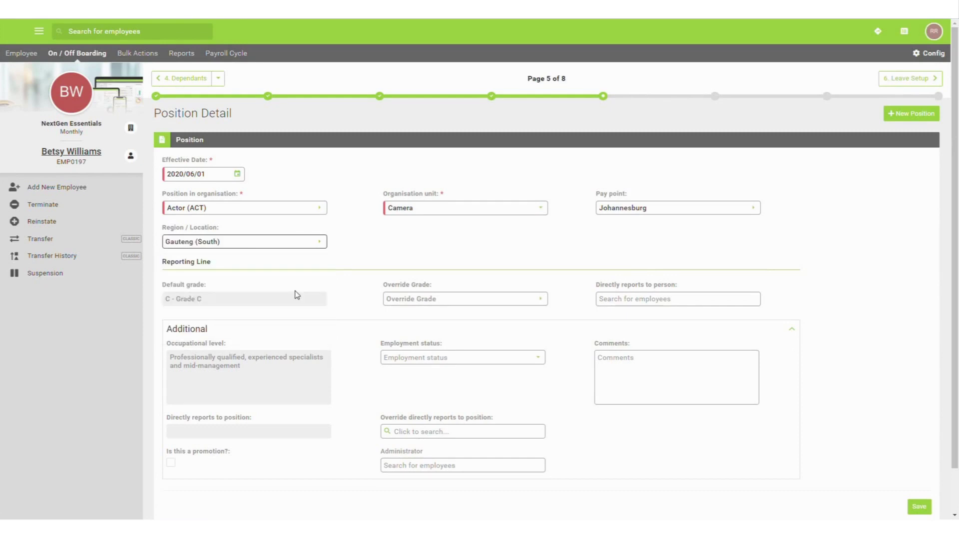
- Assign the reporting manager, set employment status Permanent, and save the position details
left_click(609, 299)
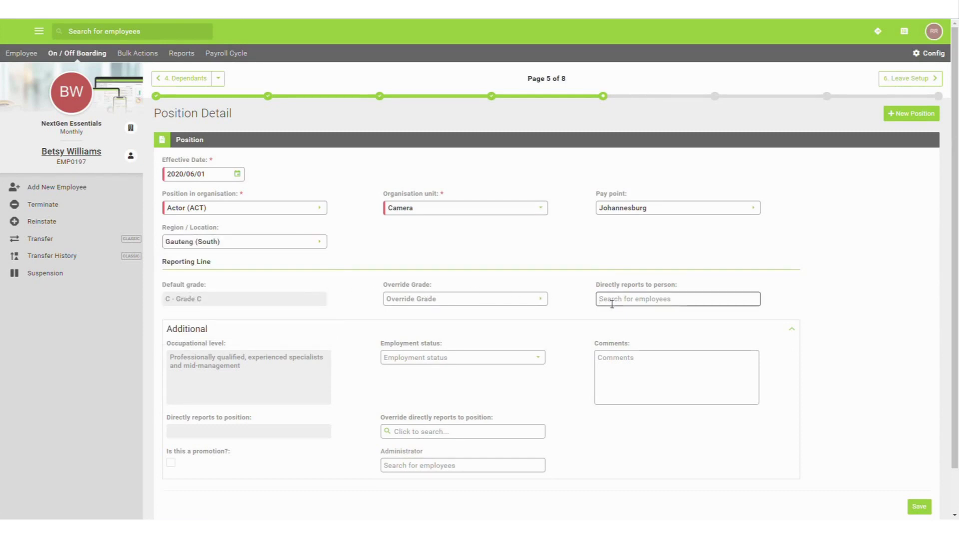
type("Rami")
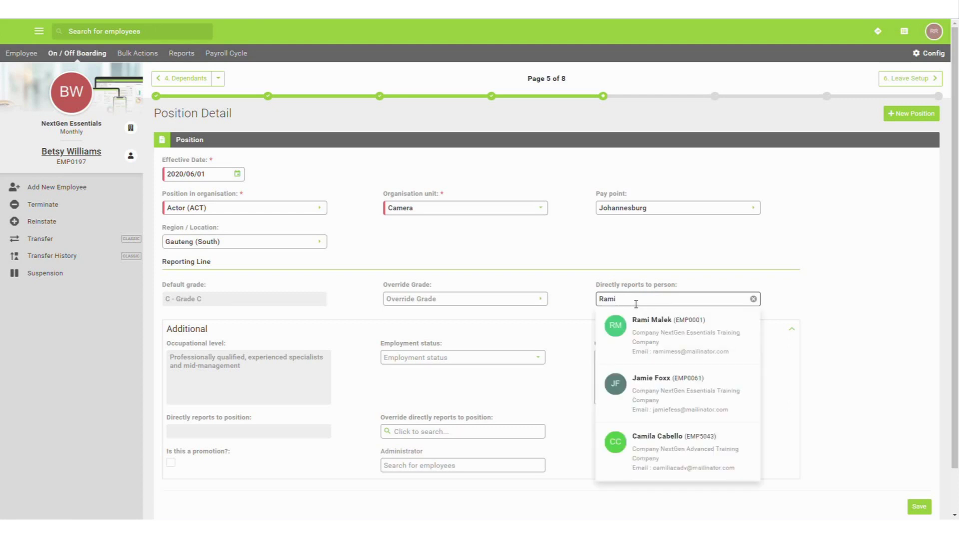
left_click(658, 343)
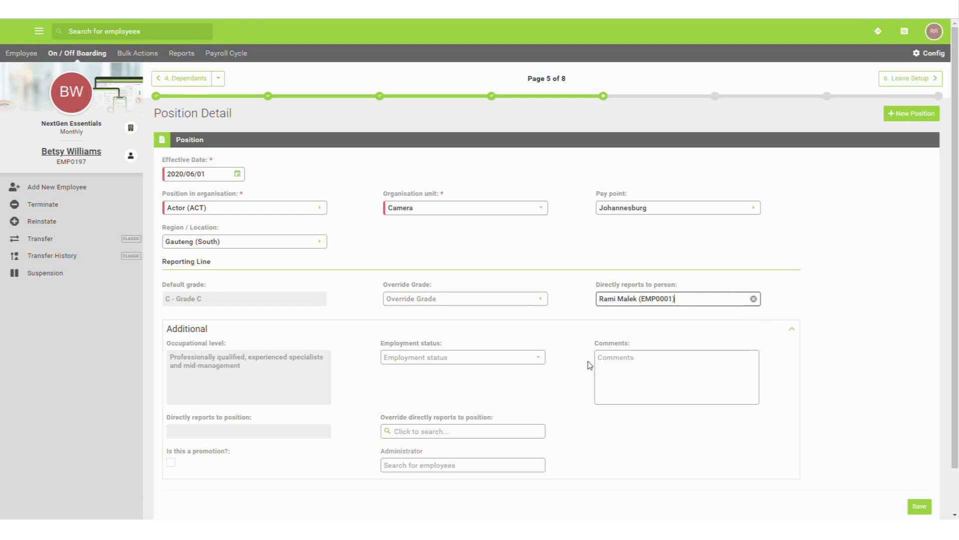
left_click(538, 358)
left_click(532, 383)
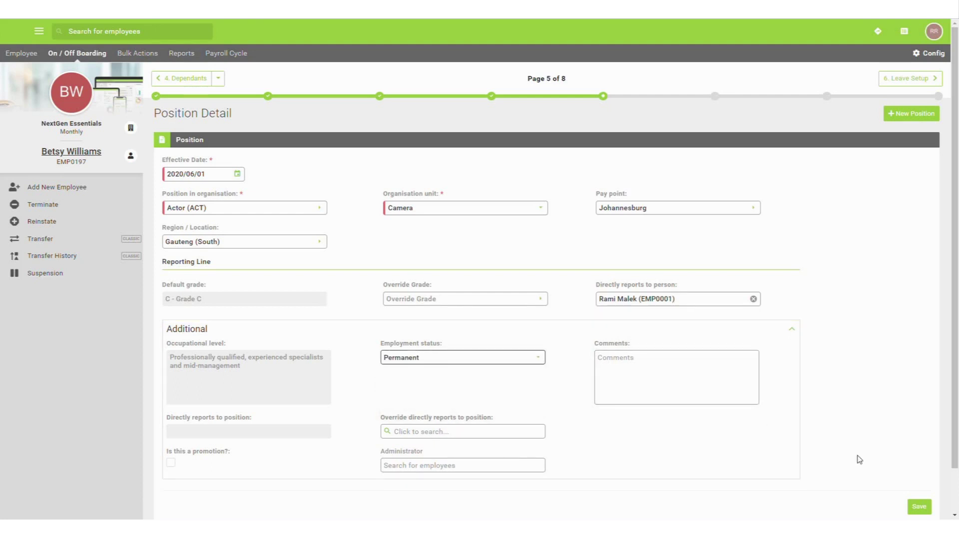
left_click(921, 509)
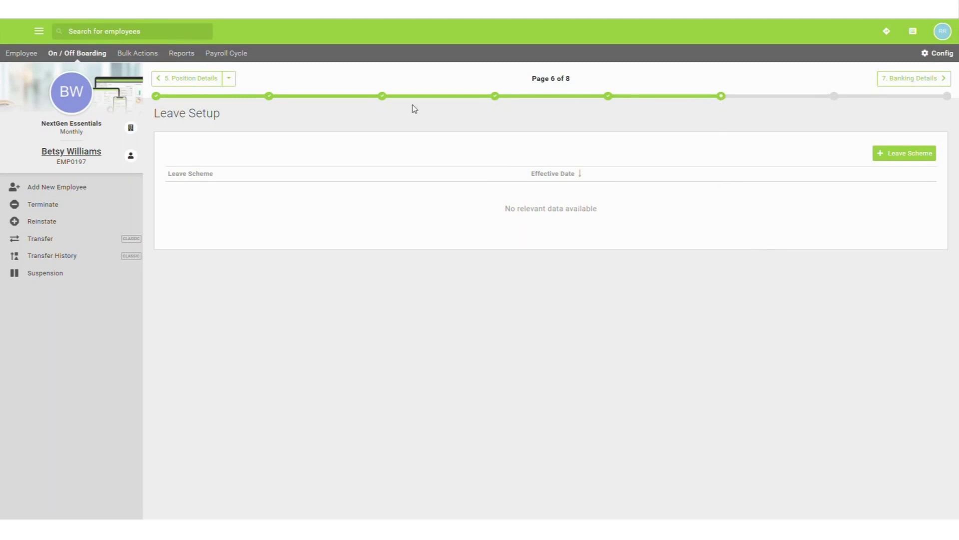
- Add the Standard Leave scheme effective 2020/06/01 and save it
left_click(230, 78)
left_click(918, 159)
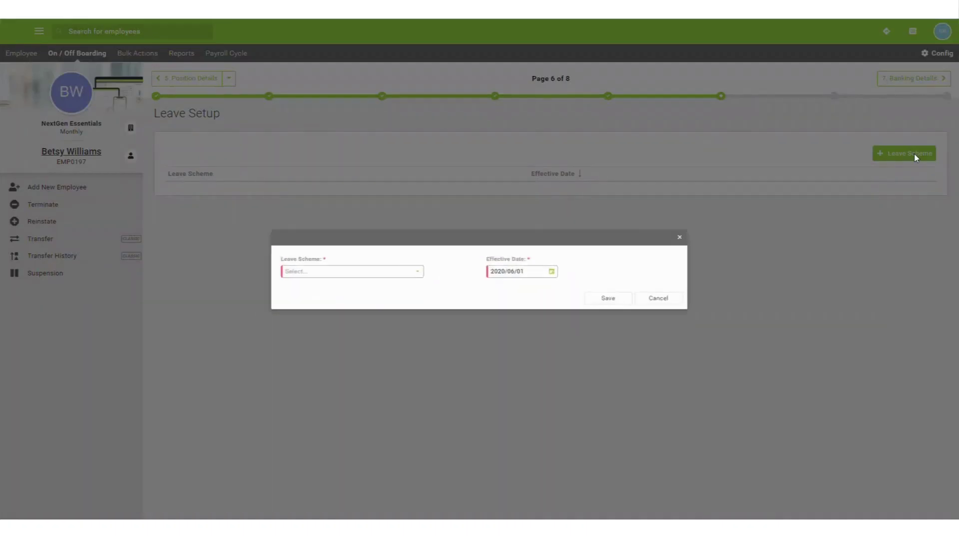
left_click(408, 273)
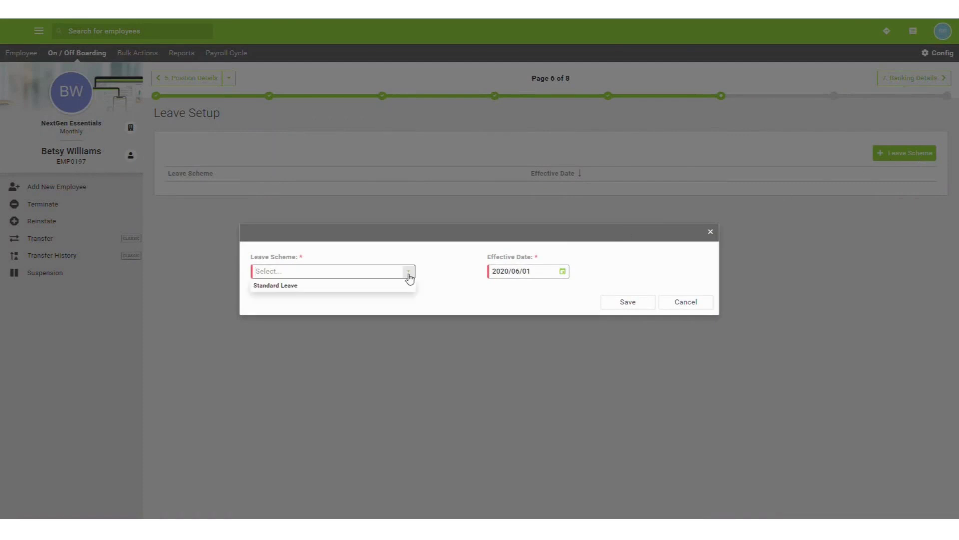
left_click(405, 288)
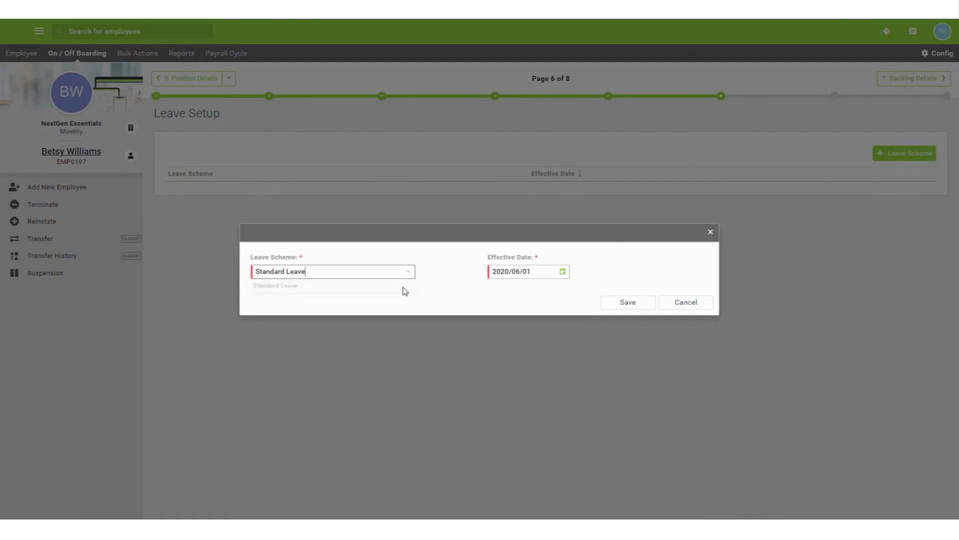
left_click(647, 304)
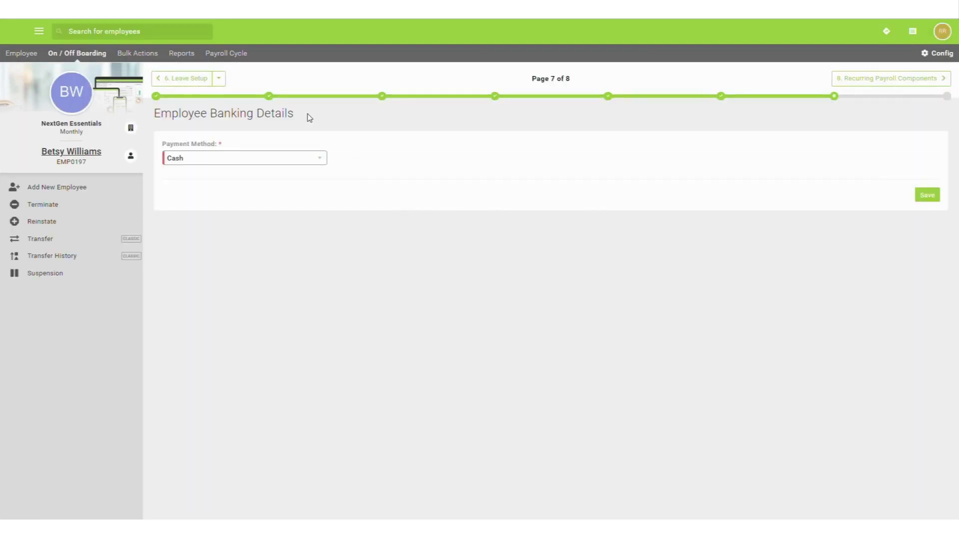
- Choose Cash as the payment method and save the banking details
left_click(325, 160)
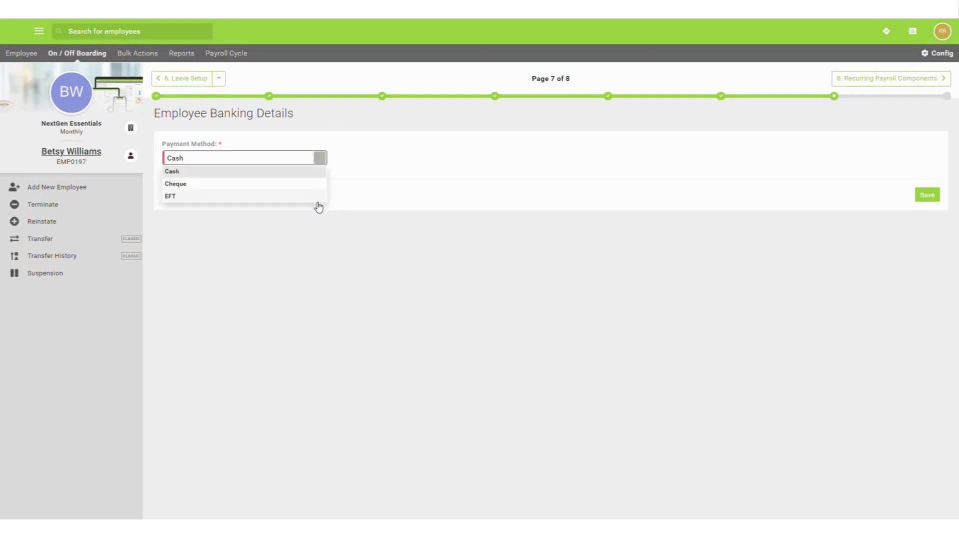
left_click(316, 172)
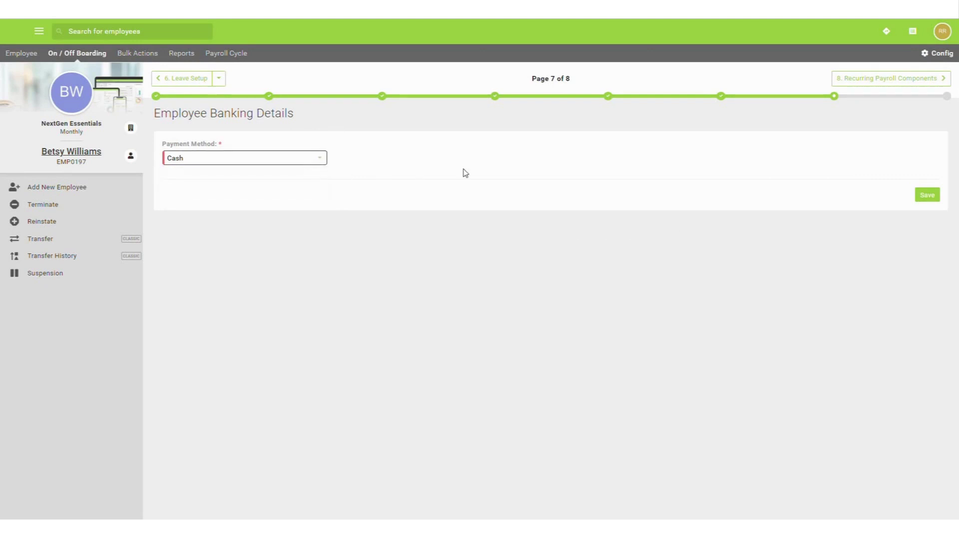
left_click(921, 196)
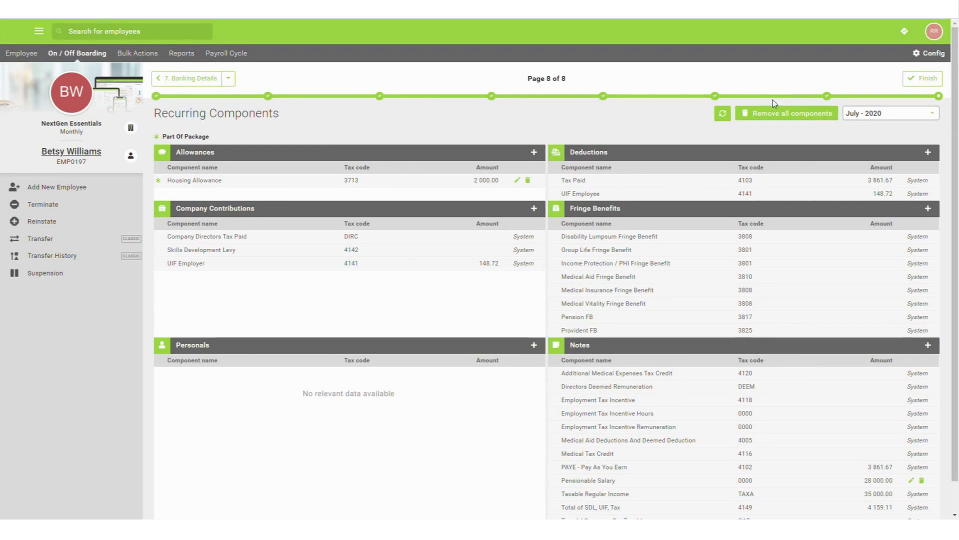
- Finish the on-boarding wizard from the Recurring Components page
left_click(911, 82)
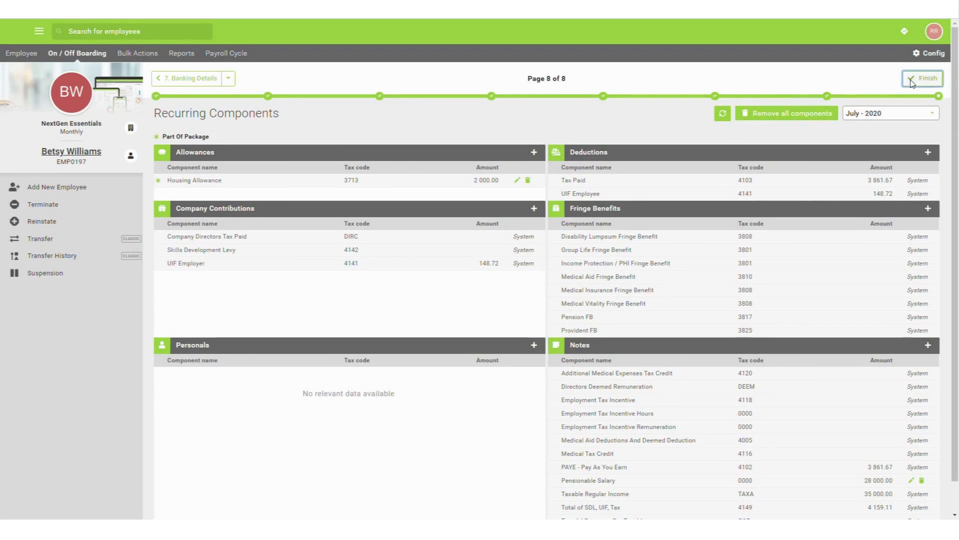